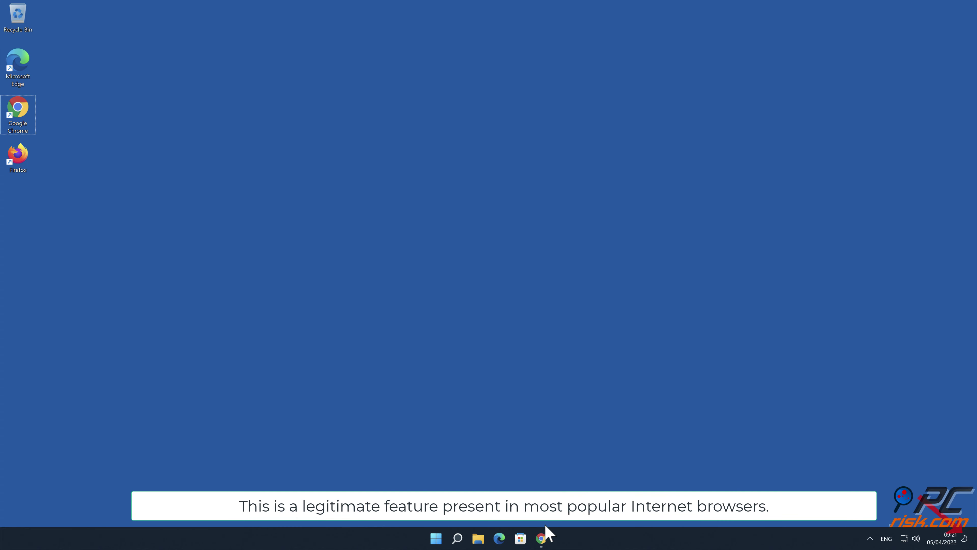
pyautogui.click(541, 538)
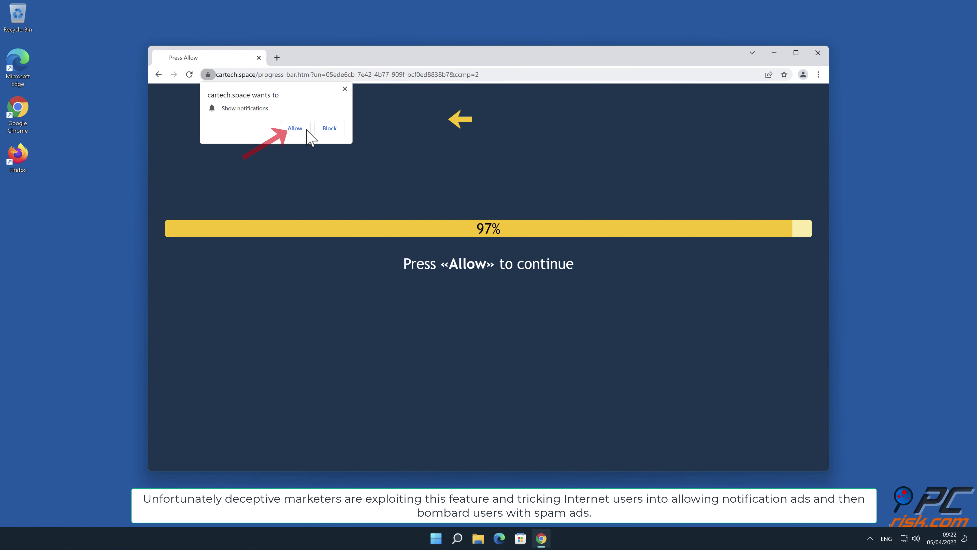
pyautogui.click(299, 128)
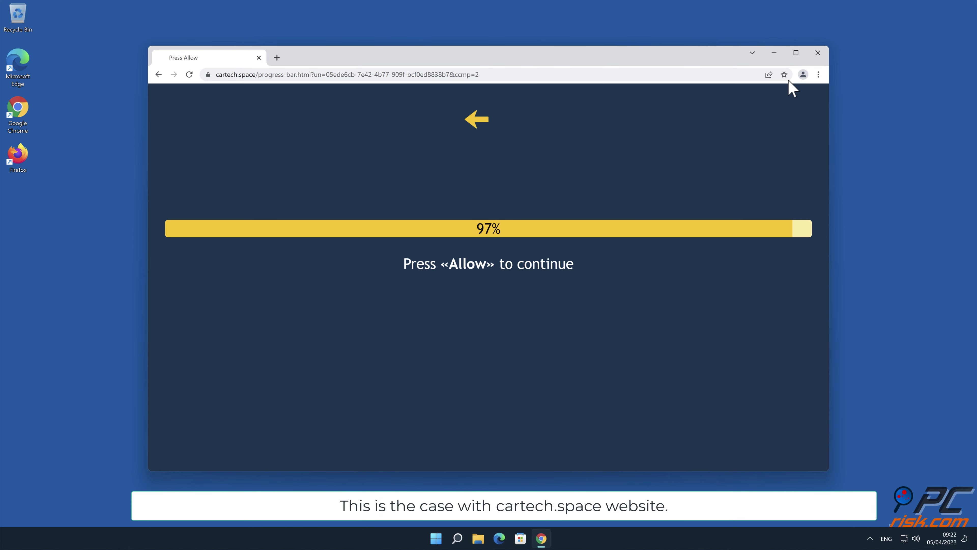
pyautogui.click(818, 53)
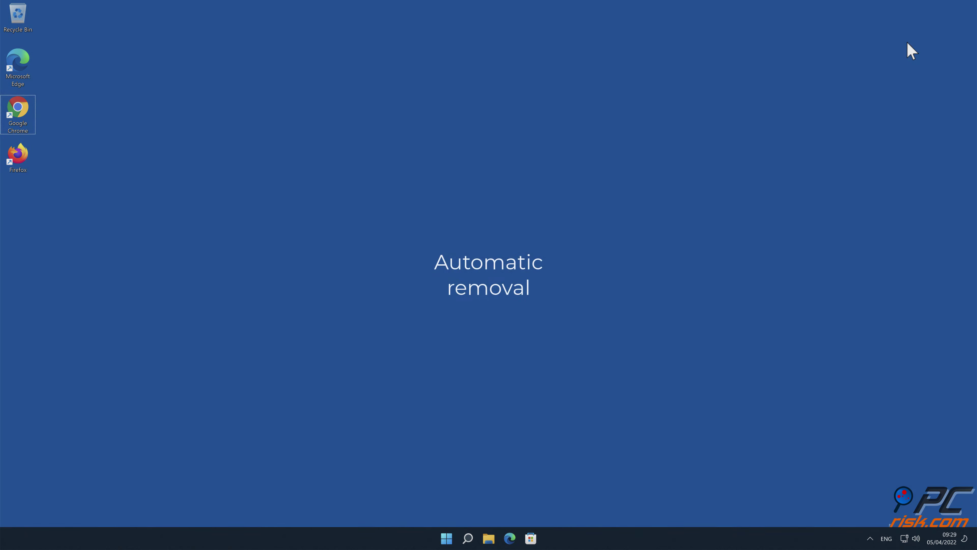
pyautogui.doubleClick(16, 113)
pyautogui.write('www.combocleane')
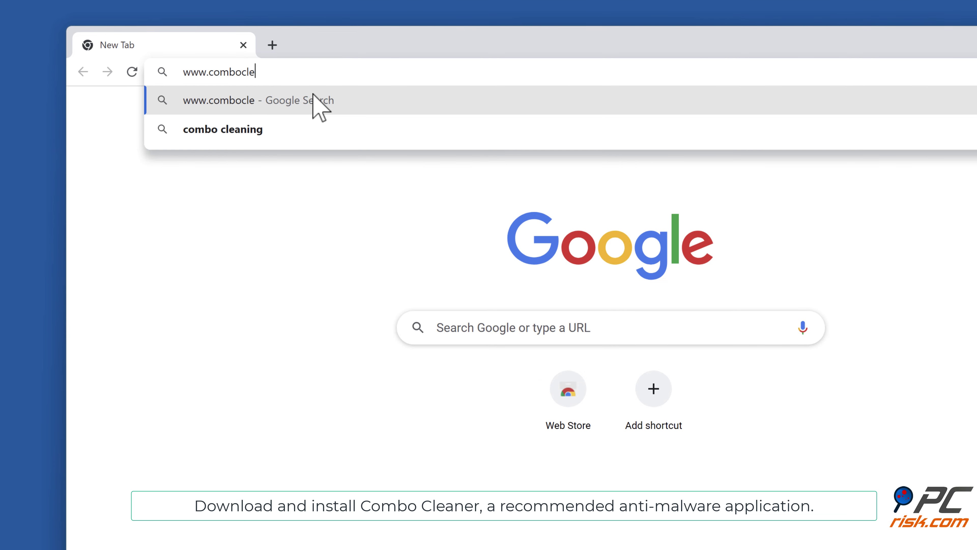
pyautogui.write('r.com')
pyautogui.press('Return')
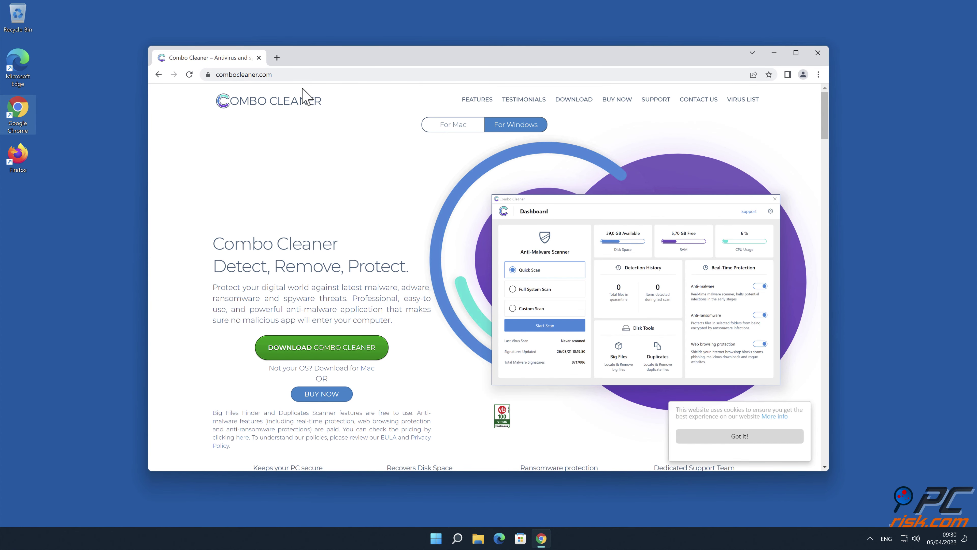
pyautogui.click(339, 348)
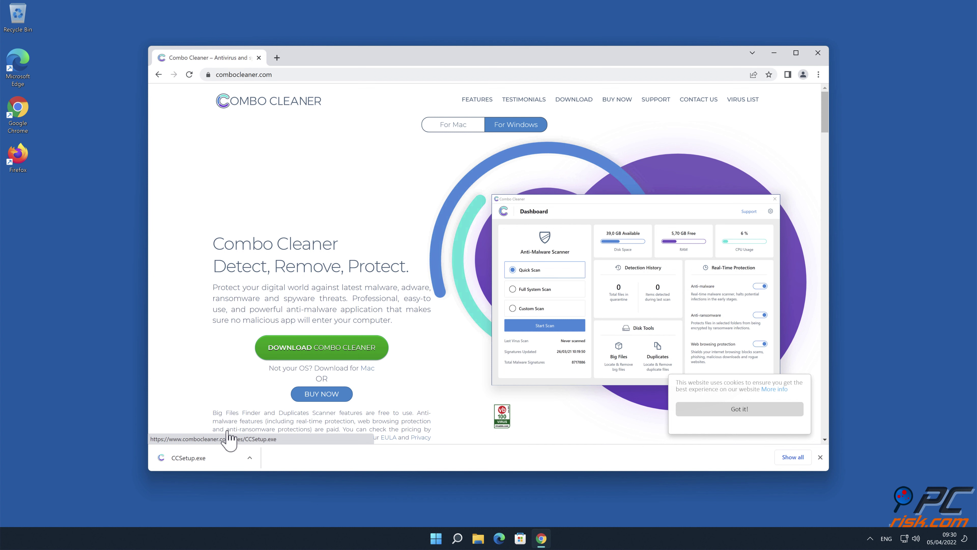
pyautogui.click(223, 461)
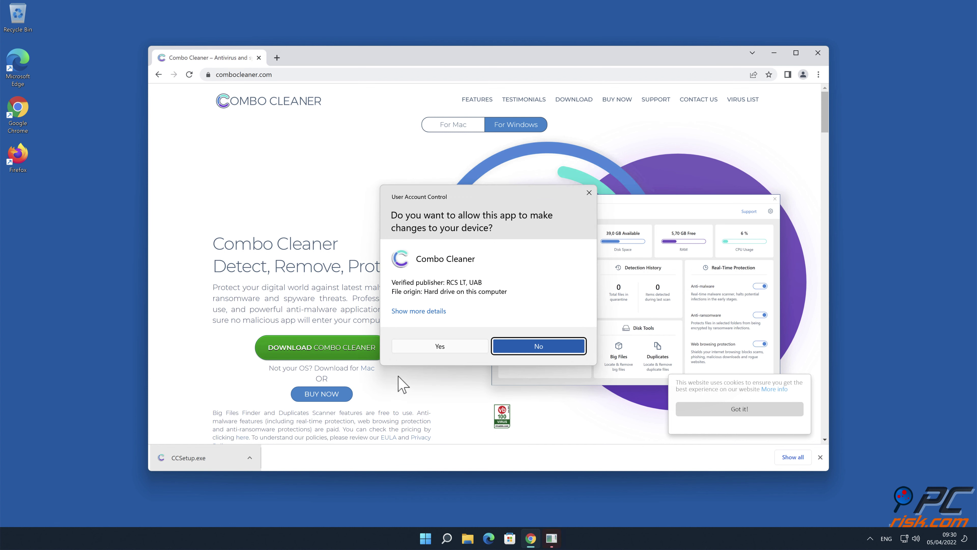
# Approve the User Account Control prompt and take the InstallShield Wizard through Next to Finish.
pyautogui.click(442, 348)
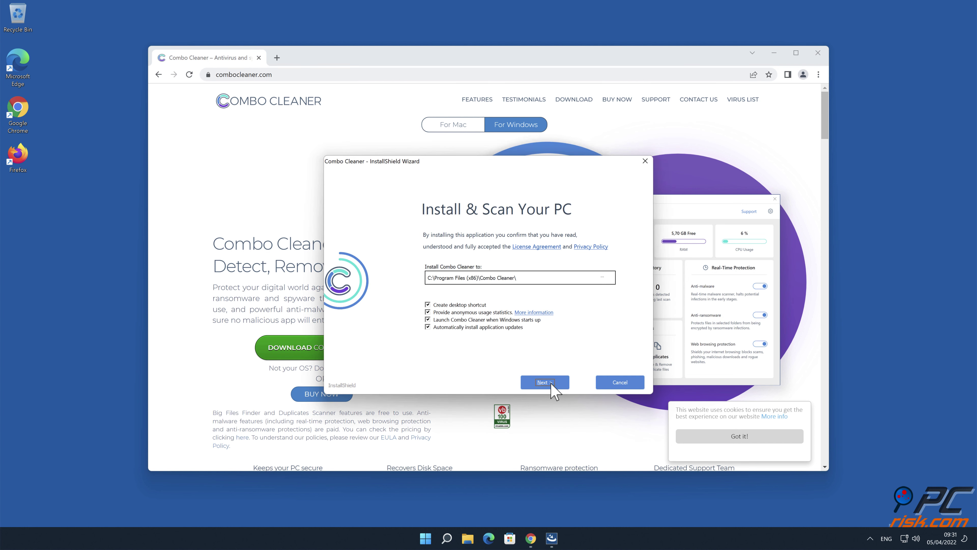
pyautogui.click(551, 383)
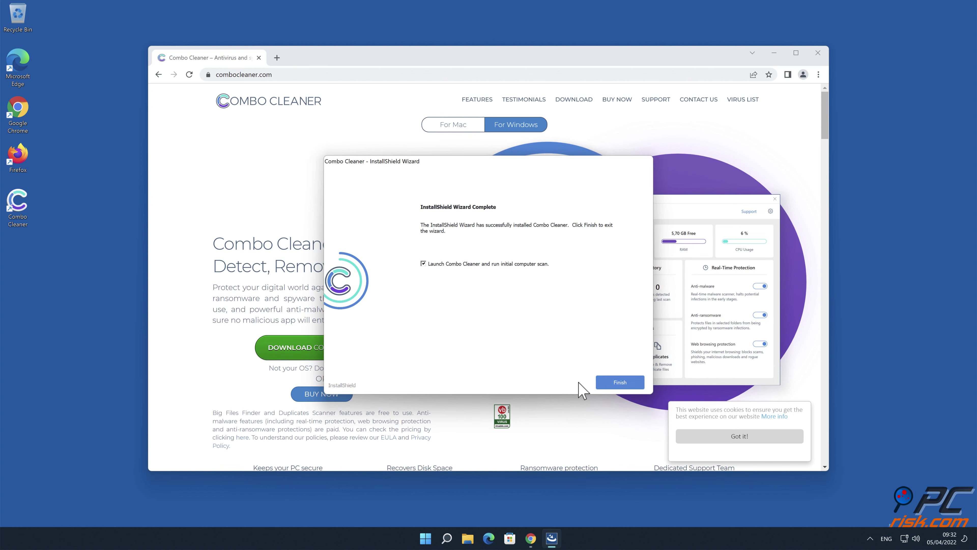
pyautogui.click(619, 382)
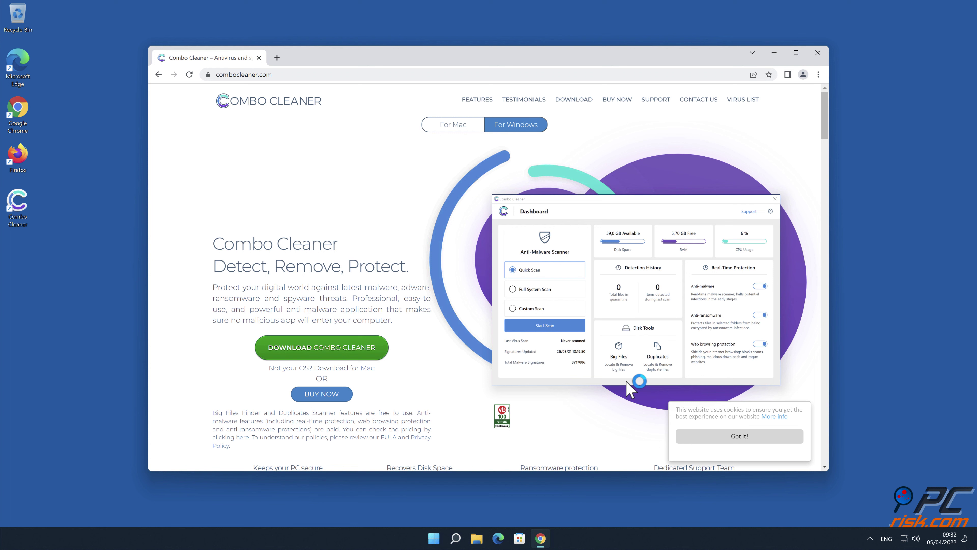
# Close Chrome, move the cartech.space Ads threat to quarantine, and dismiss the scan summary.
pyautogui.click(817, 53)
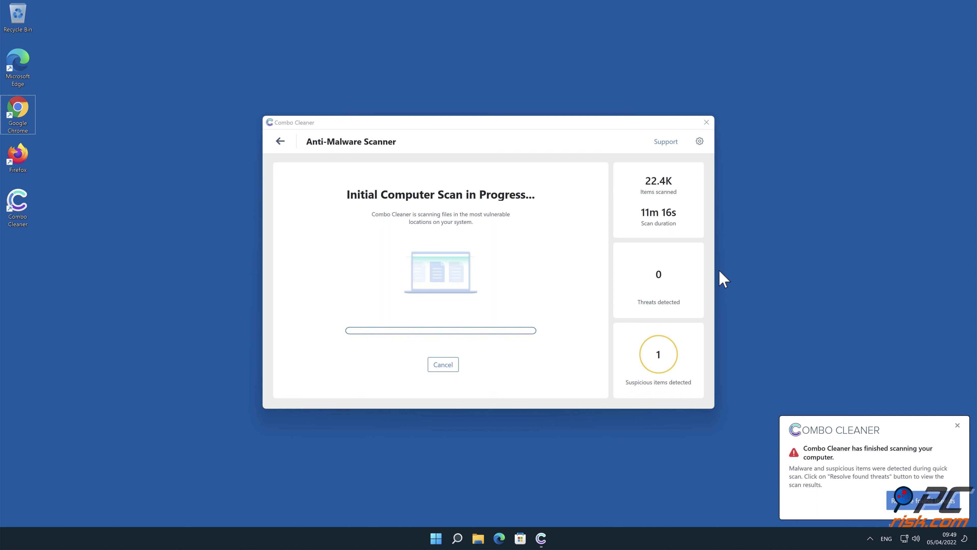
pyautogui.click(668, 388)
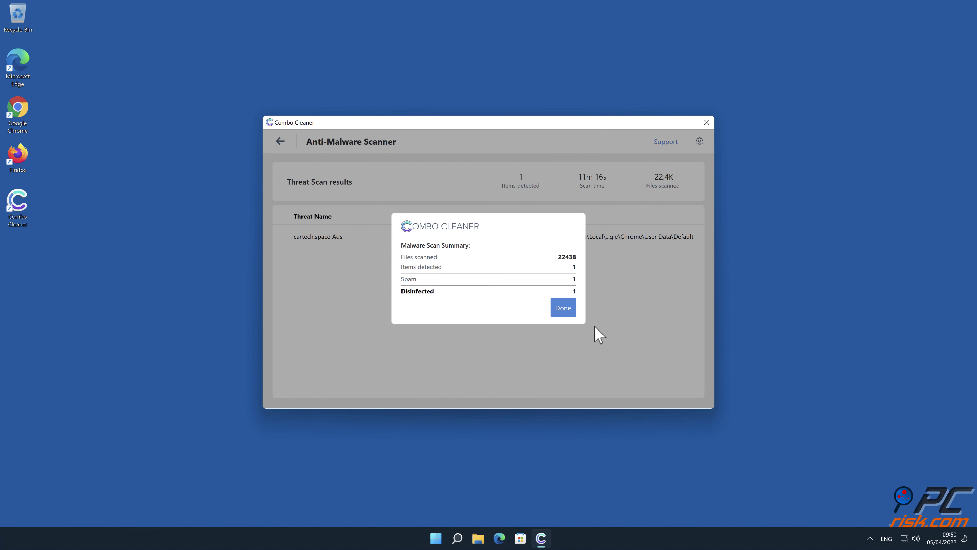
pyautogui.click(563, 308)
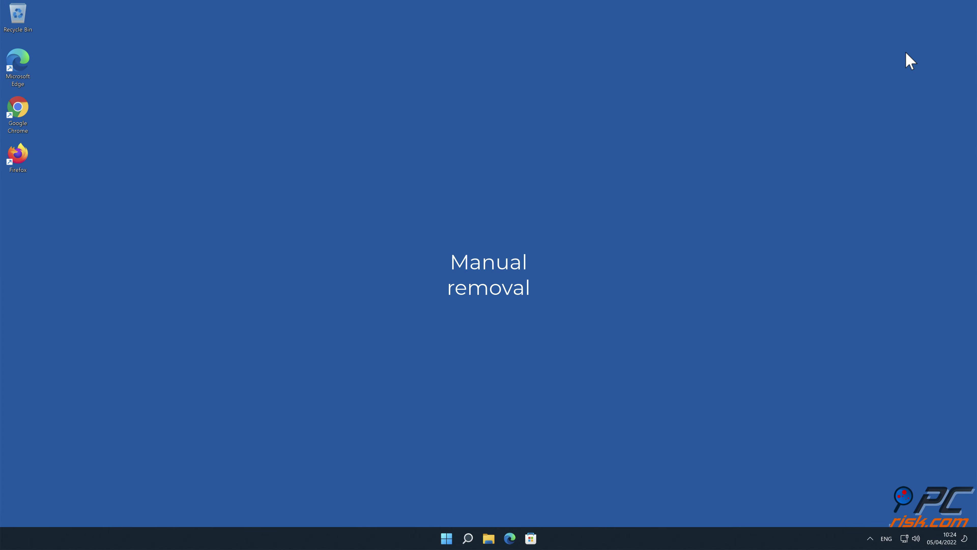
# Launch Chrome from the desktop and go to Settings via the three-dot menu.
pyautogui.click(25, 115)
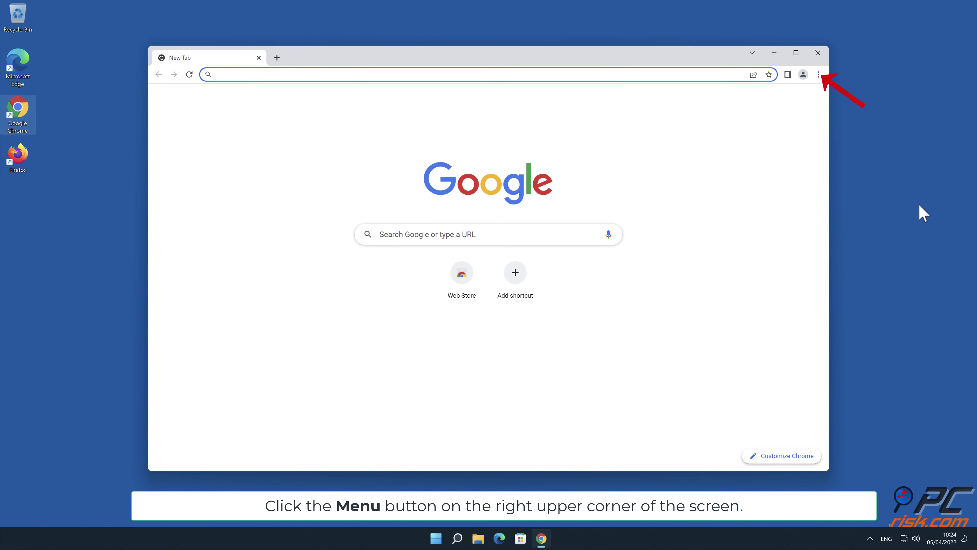
pyautogui.click(818, 75)
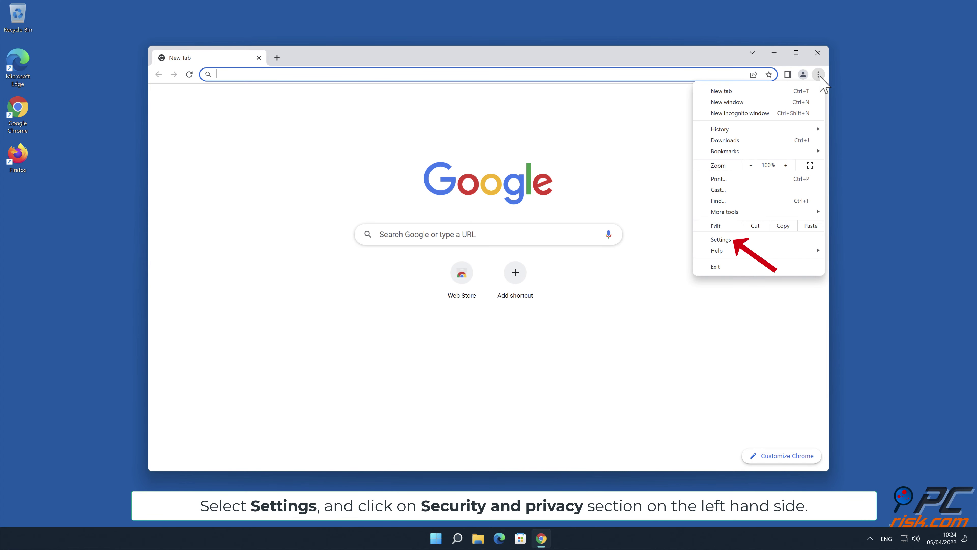
pyautogui.click(730, 239)
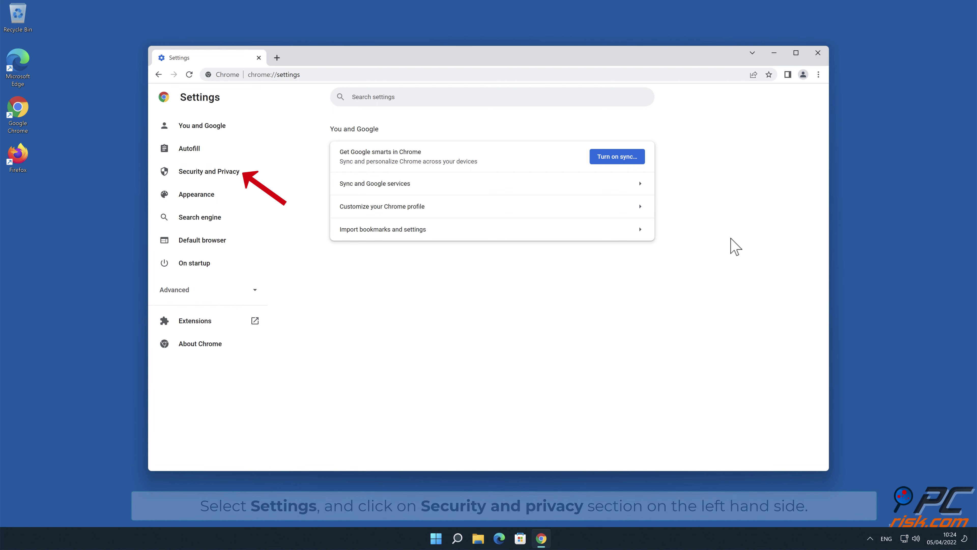
# Navigate to Security and Privacy > Site Settings > Notifications.
pyautogui.click(209, 171)
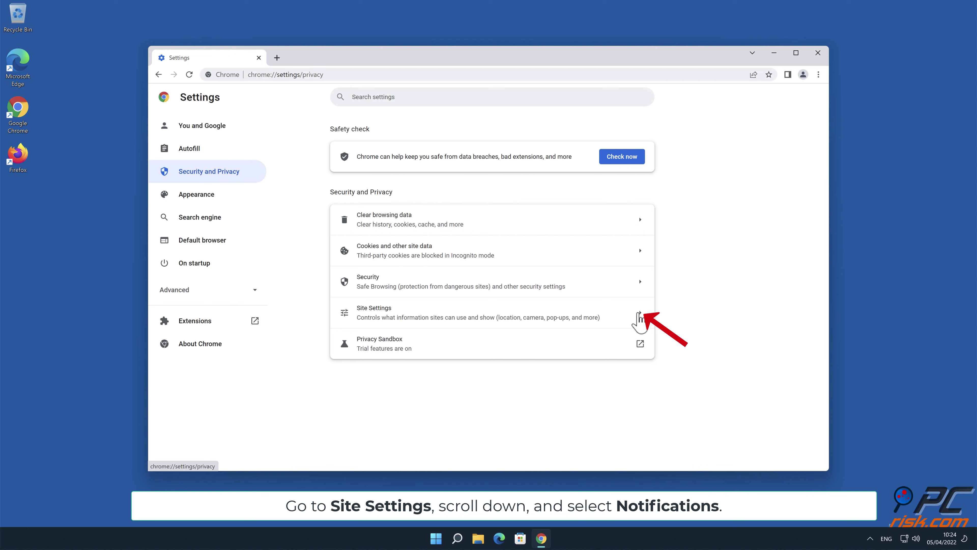
pyautogui.click(645, 323)
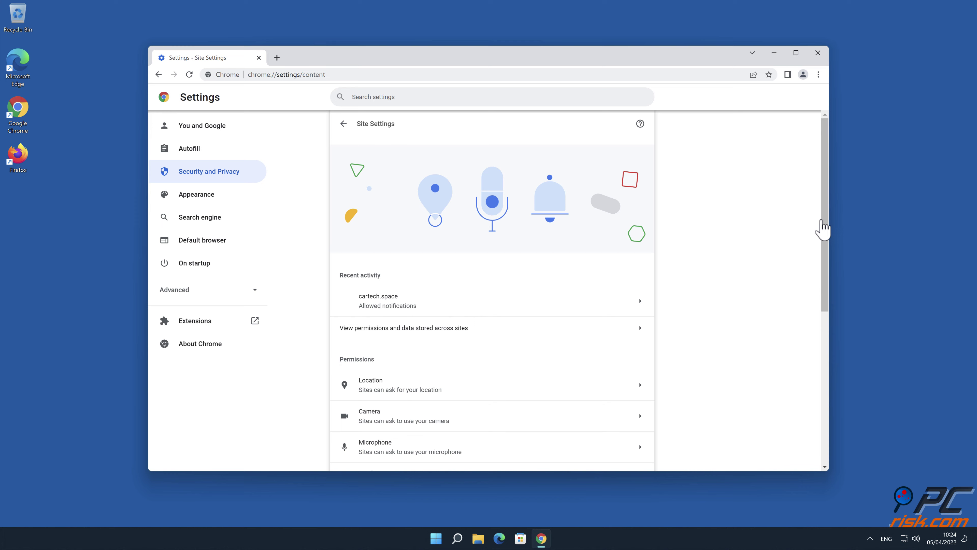
pyautogui.moveTo(824, 218); pyautogui.dragTo(822, 301)
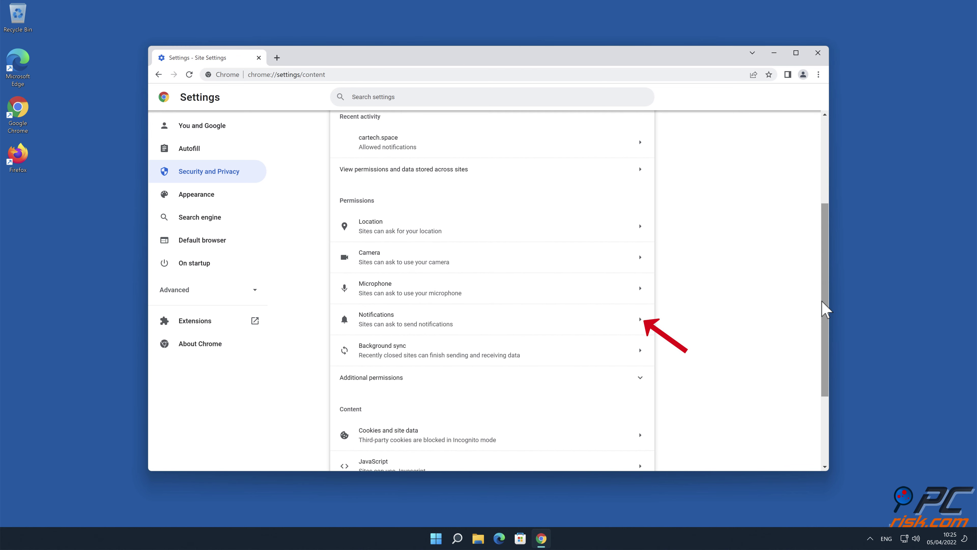
pyautogui.click(640, 327)
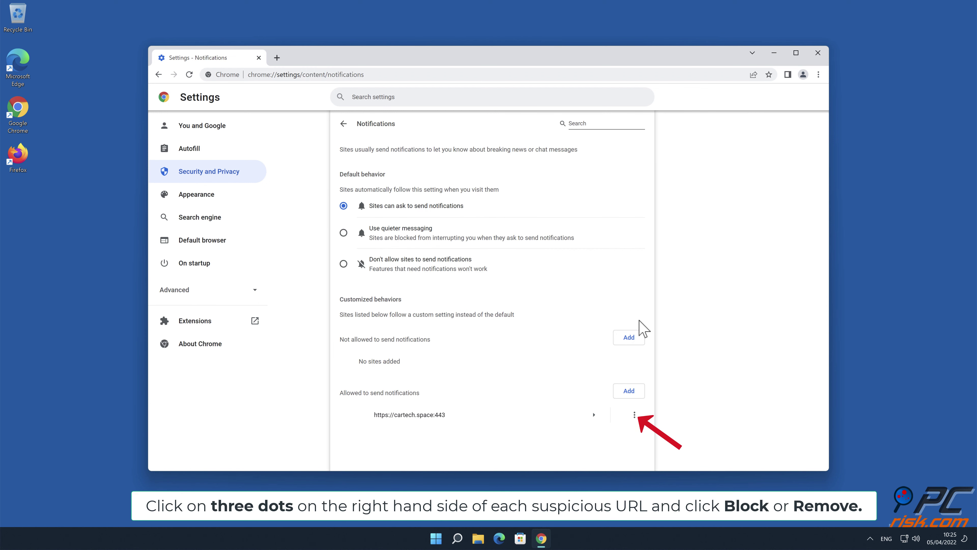
# Remove cartech.space from the allowed notification sites and close Chrome.
pyautogui.click(633, 415)
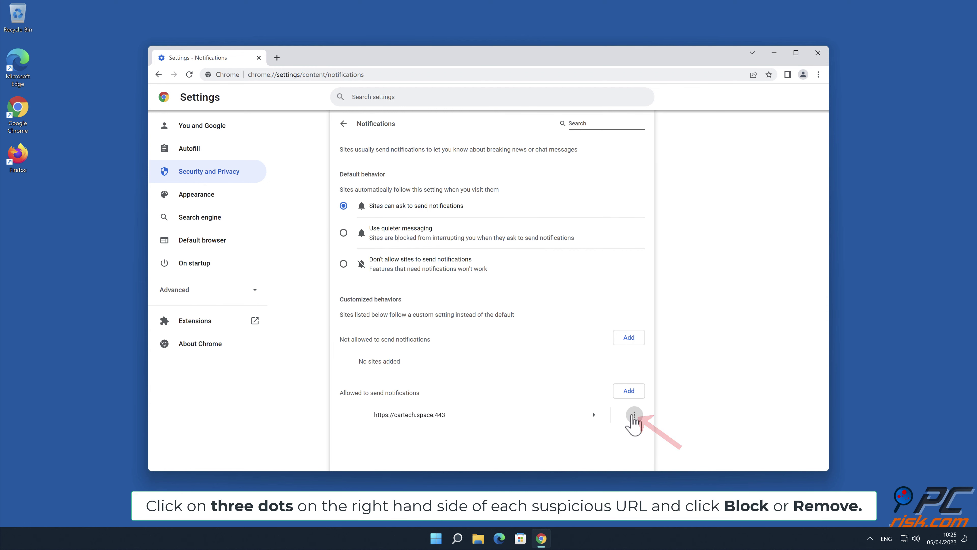
pyautogui.click(634, 415)
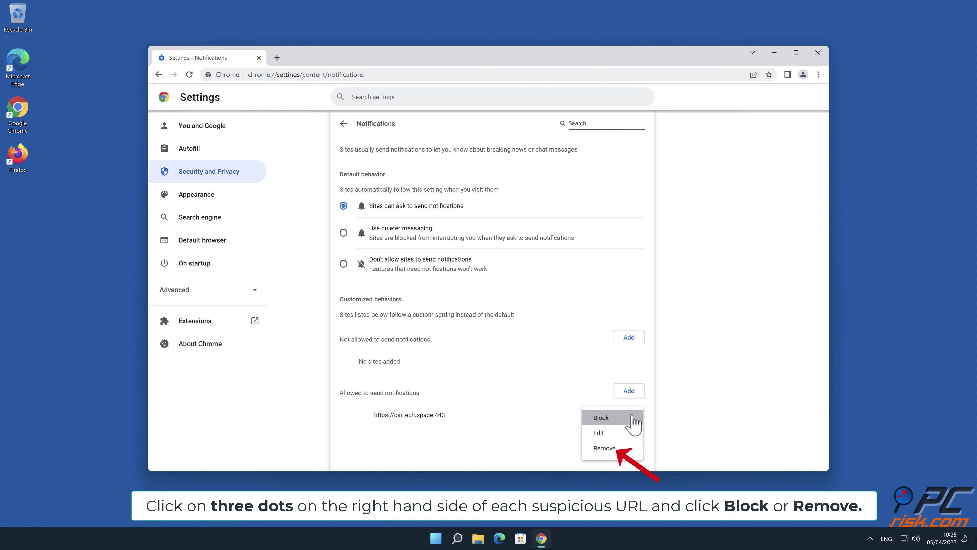
pyautogui.click(620, 448)
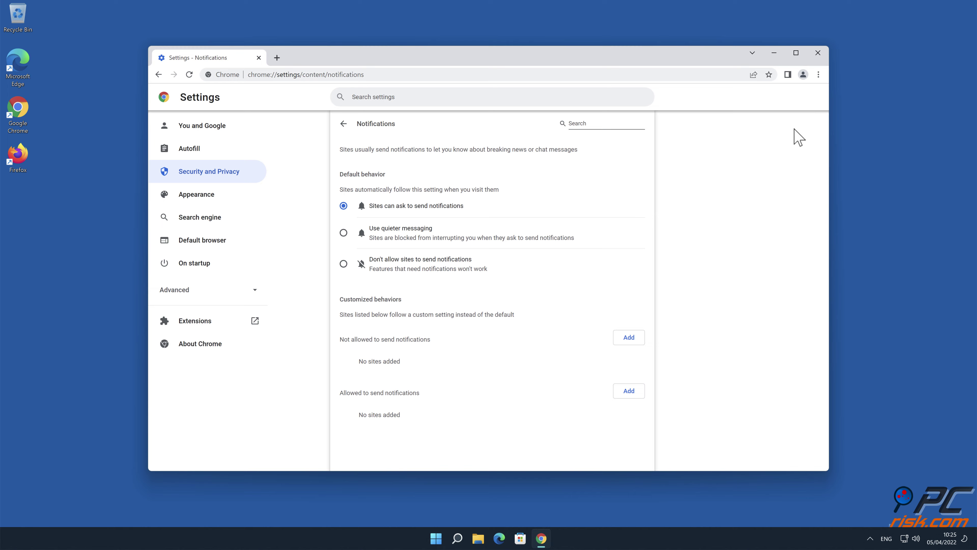
pyautogui.click(816, 49)
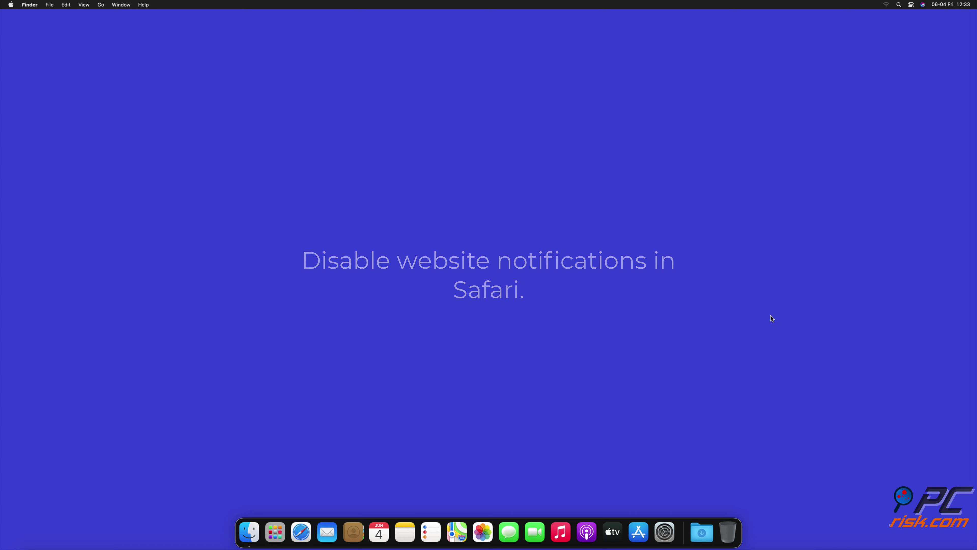
# Launch Safari from the Dock and choose Preferences from the Safari menu.
pyautogui.click(296, 537)
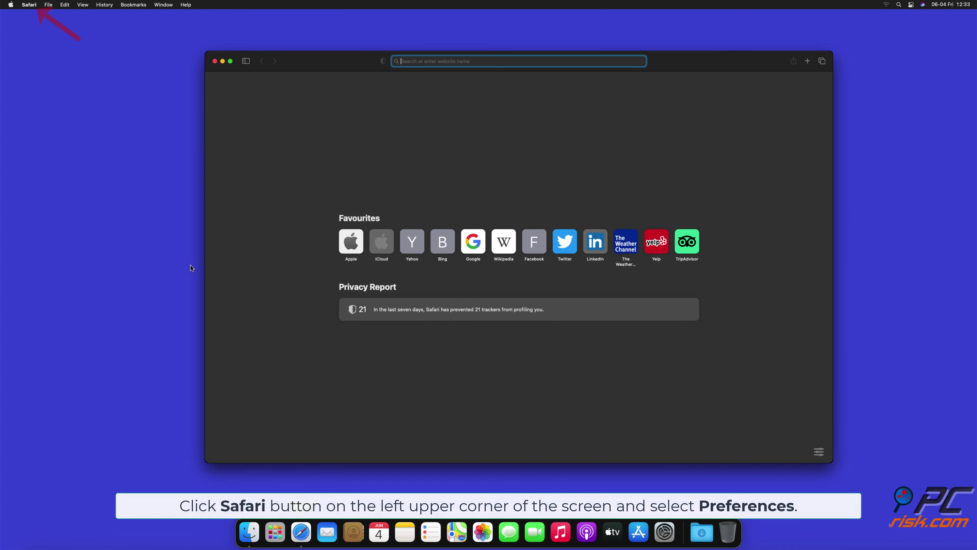
pyautogui.click(30, 5)
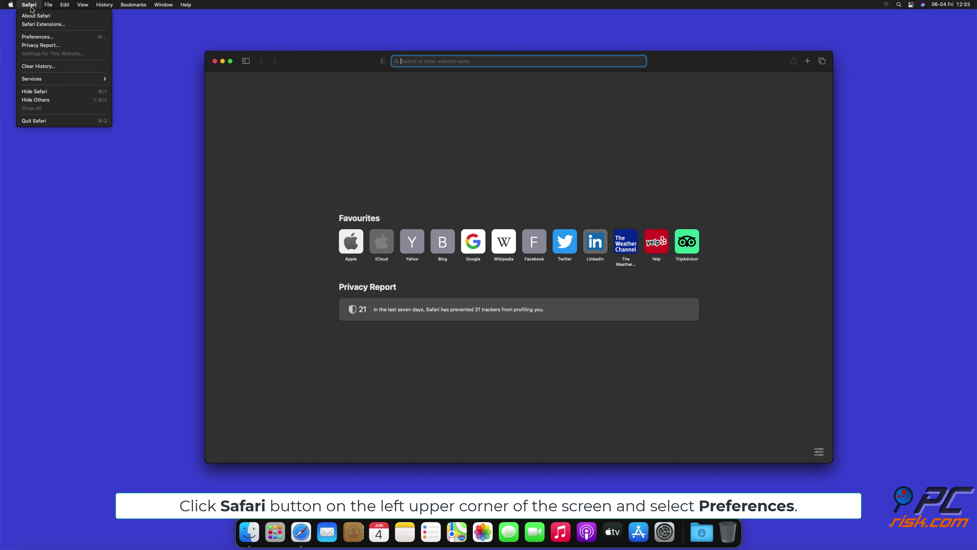
pyautogui.click(48, 38)
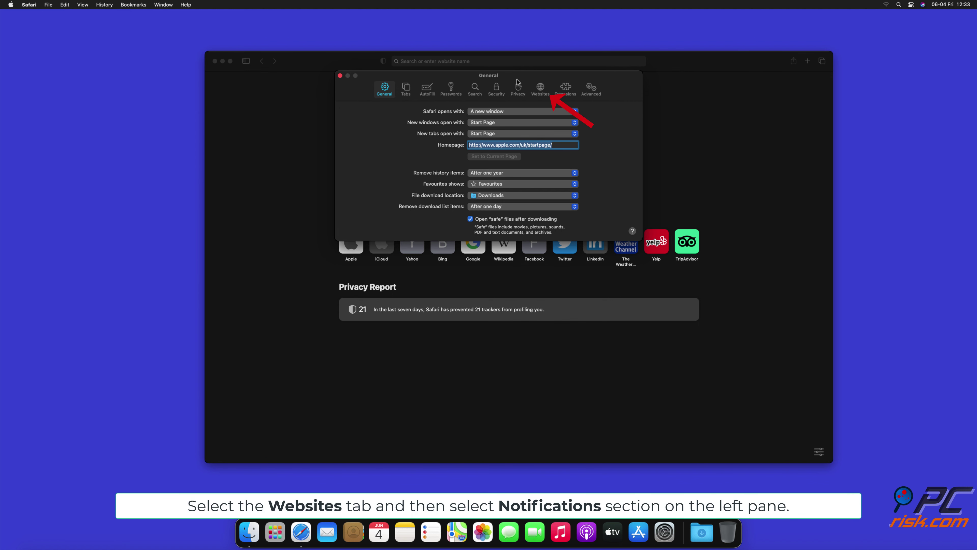
# Under Websites > Notifications, set findmedia.biz, thehugefeed.com and watch-video.net to Deny, then close Preferences.
pyautogui.click(540, 89)
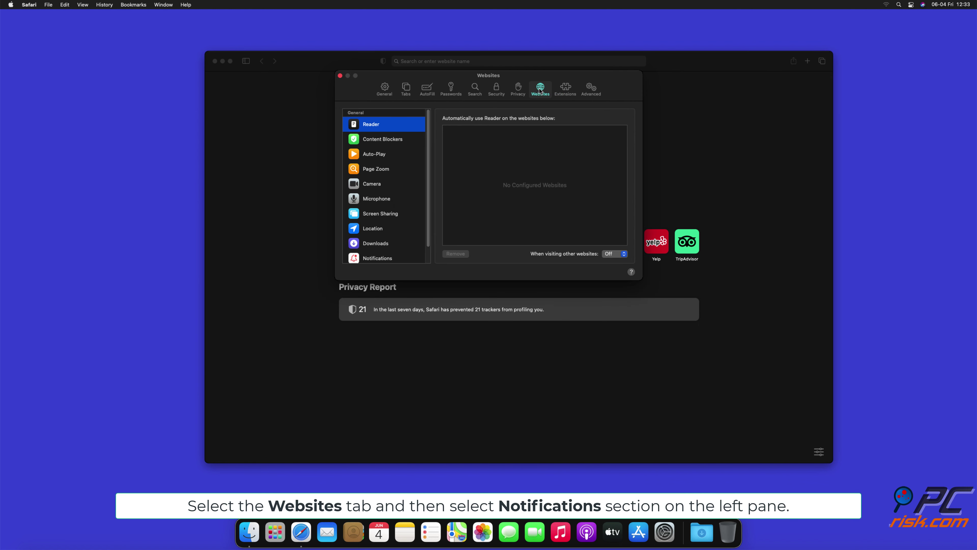
pyautogui.moveTo(429, 124); pyautogui.dragTo(428, 153)
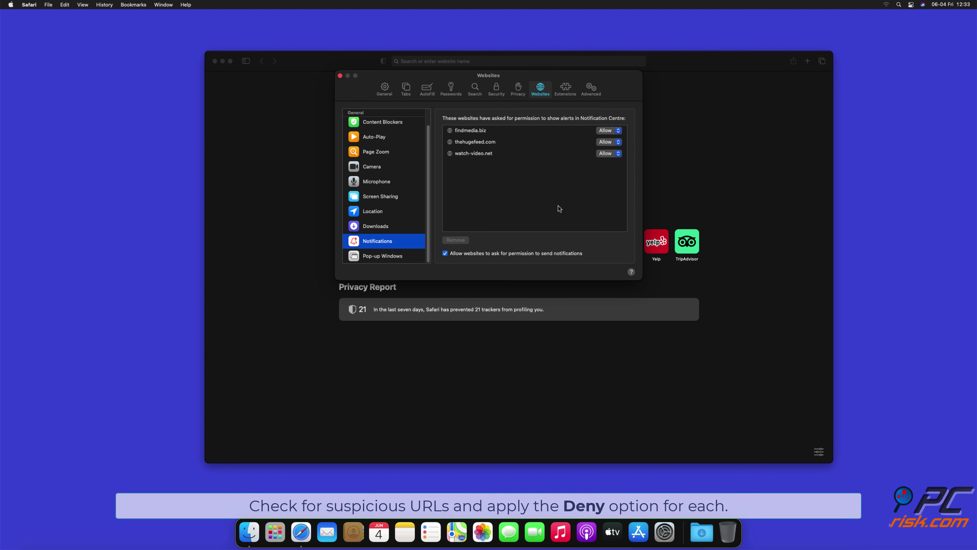
pyautogui.click(618, 133)
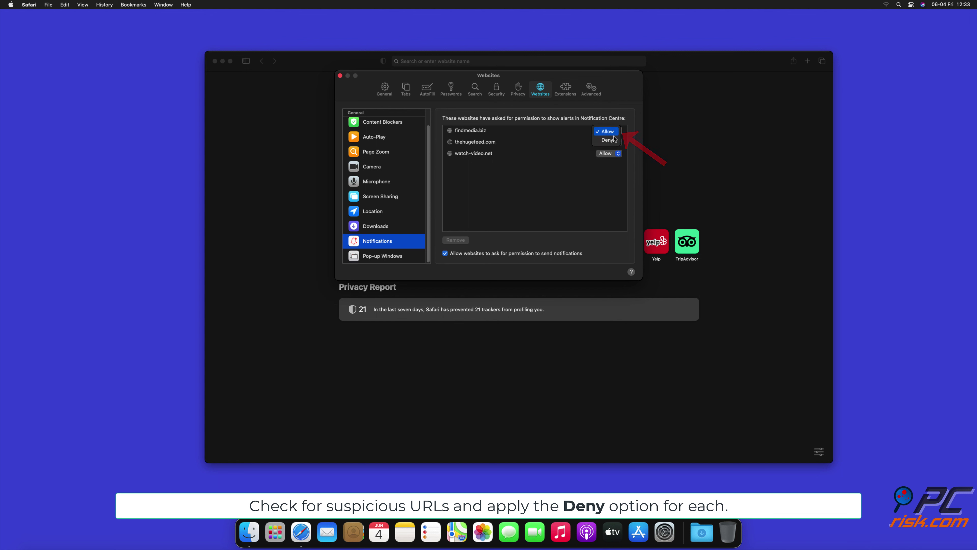
pyautogui.click(612, 141)
pyautogui.click(619, 141)
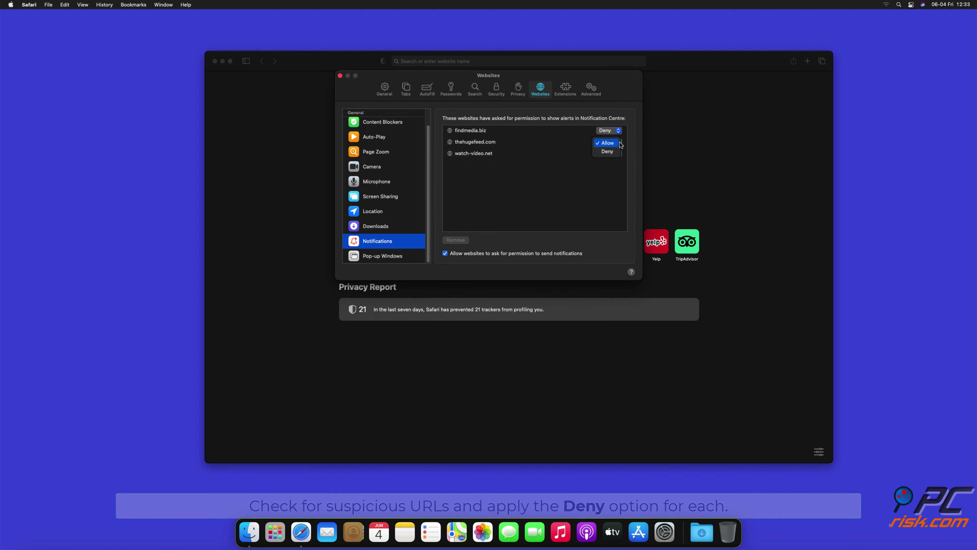
pyautogui.click(608, 152)
pyautogui.click(612, 153)
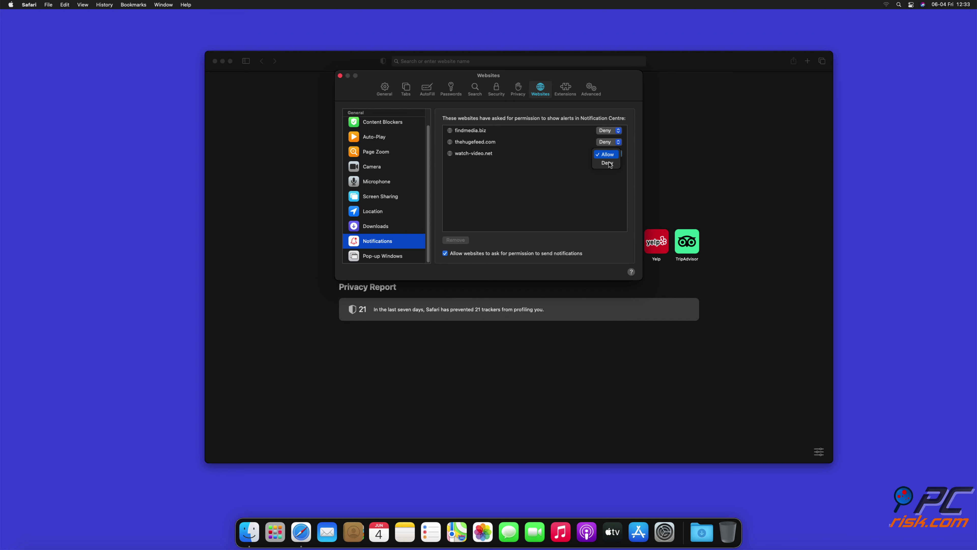
pyautogui.click(608, 163)
pyautogui.click(341, 76)
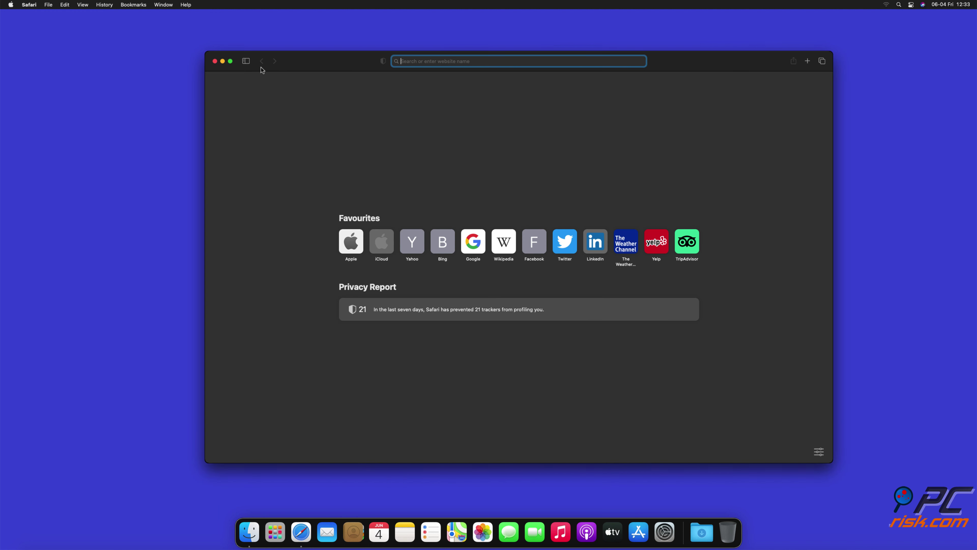
# Close Safari, then in Edge go to Settings > Cookies and site permissions > Notifications.
pyautogui.click(215, 62)
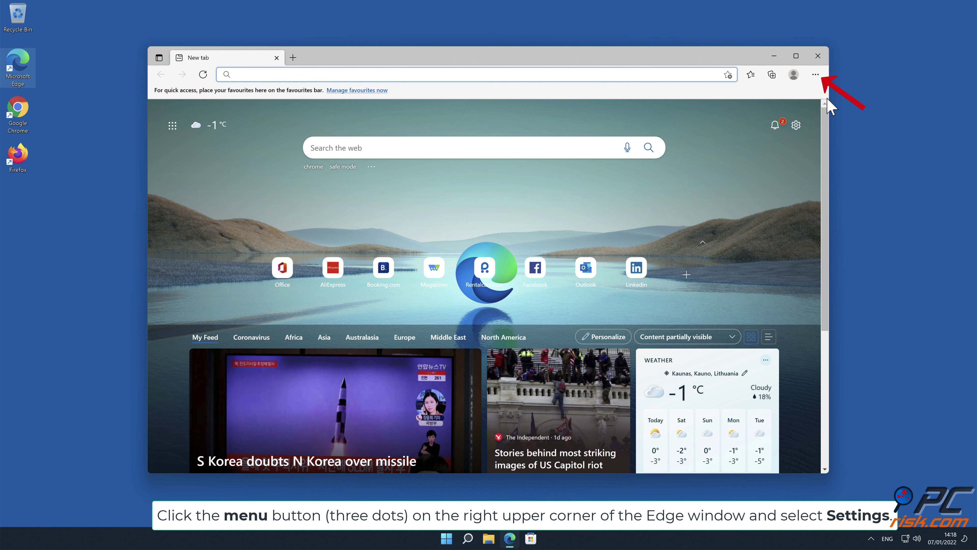
pyautogui.click(817, 76)
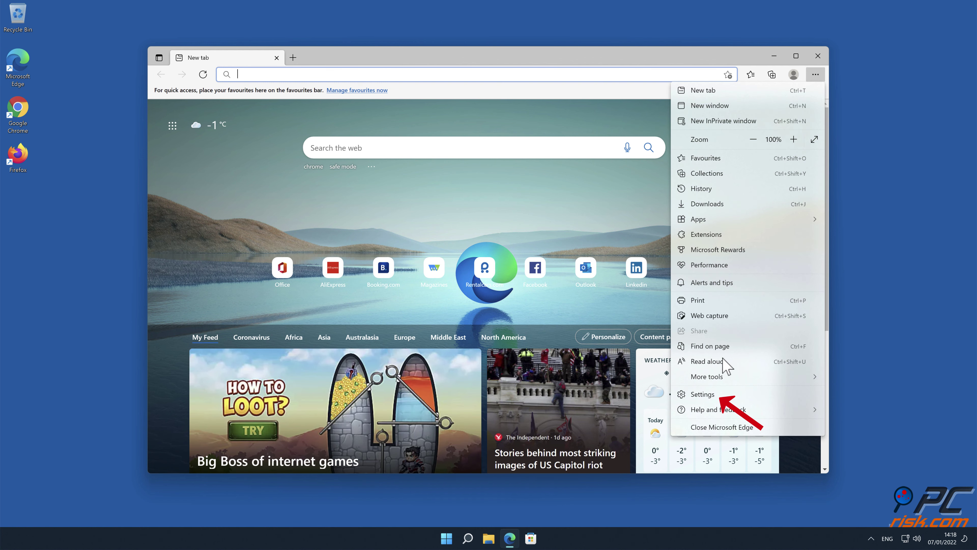
pyautogui.click(730, 394)
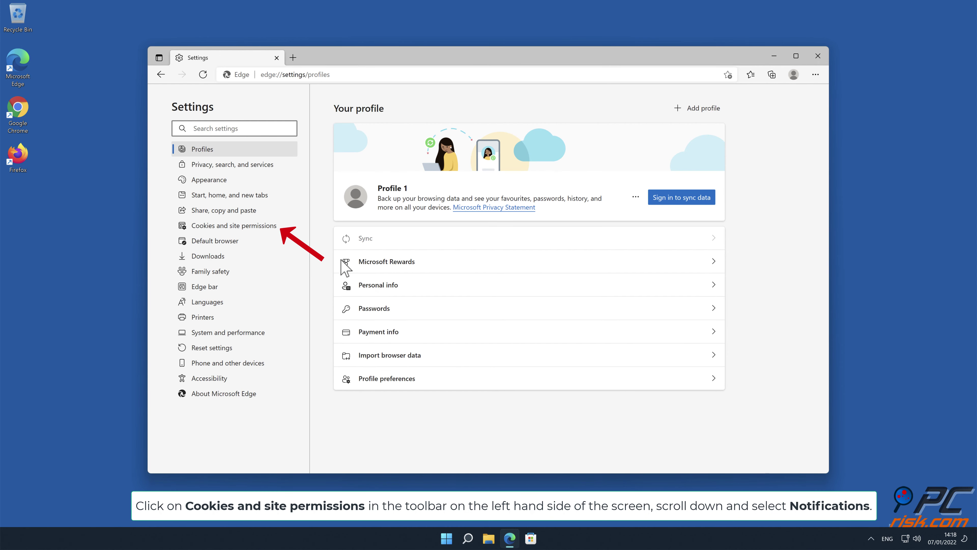
pyautogui.click(268, 227)
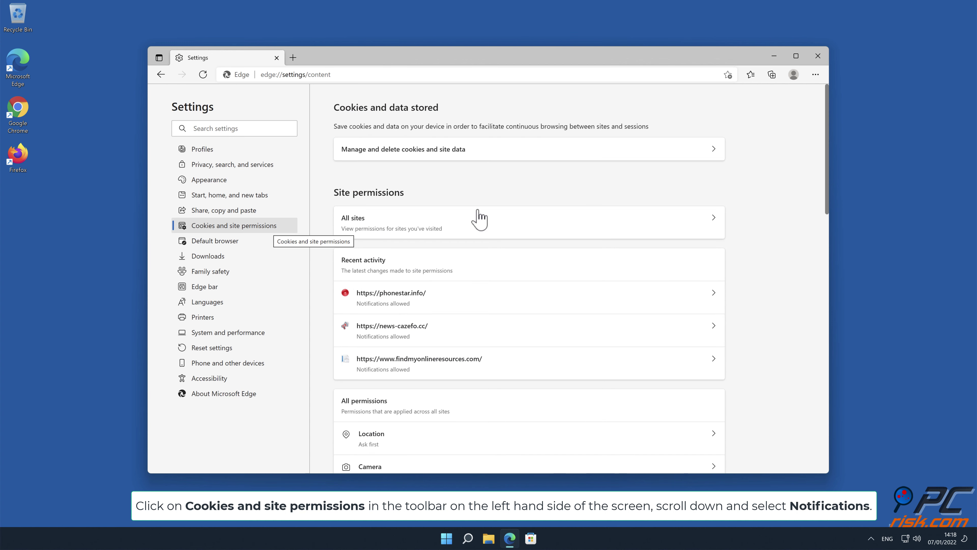
pyautogui.moveTo(827, 154); pyautogui.dragTo(829, 253)
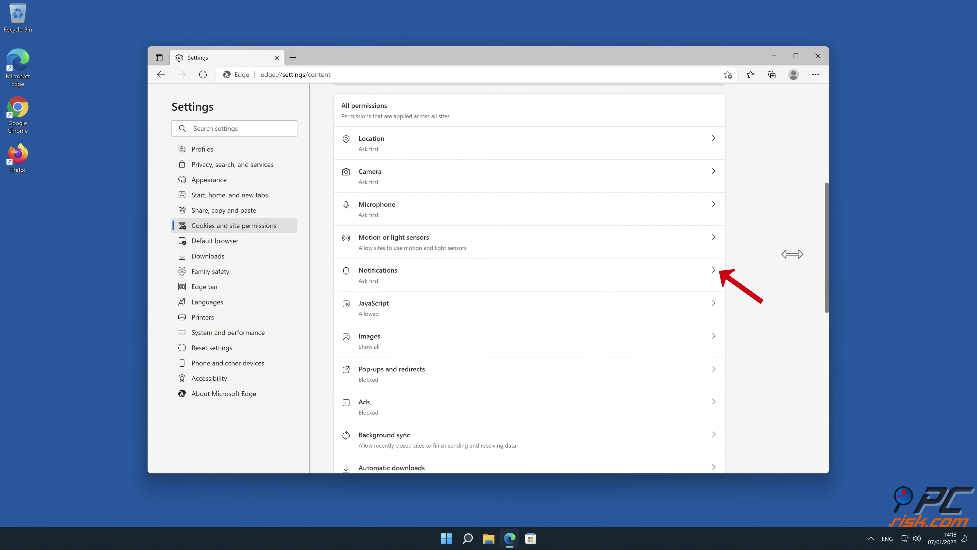
pyautogui.click(714, 270)
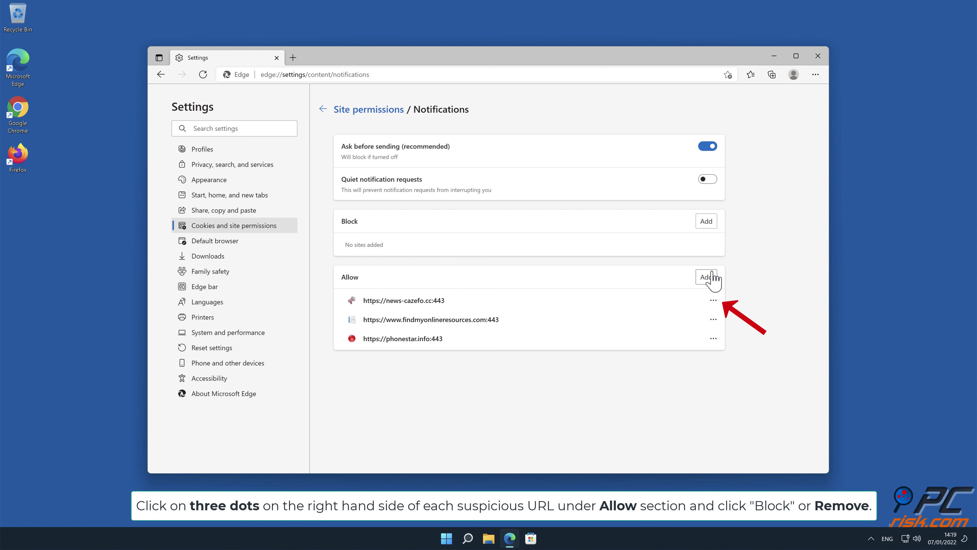
# Remove news-cazefo.cc, findmyonlineresources.com and phonestar.info from the Allow list, then close Edge.
pyautogui.click(713, 300)
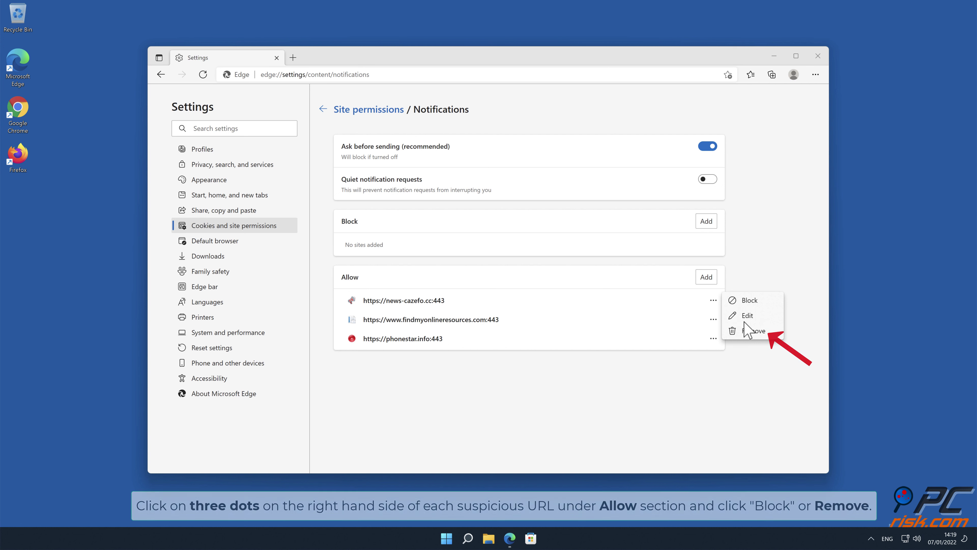
pyautogui.click(754, 332)
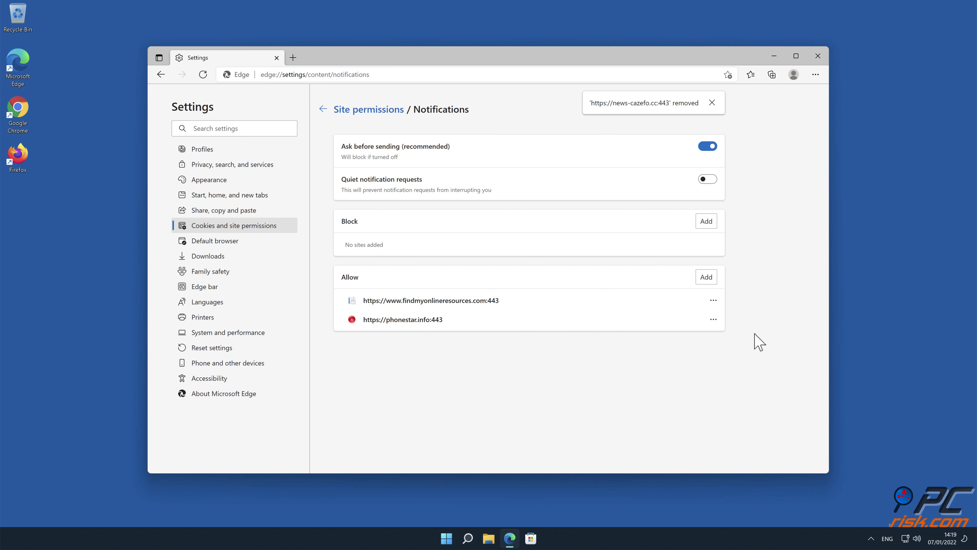
pyautogui.click(714, 300)
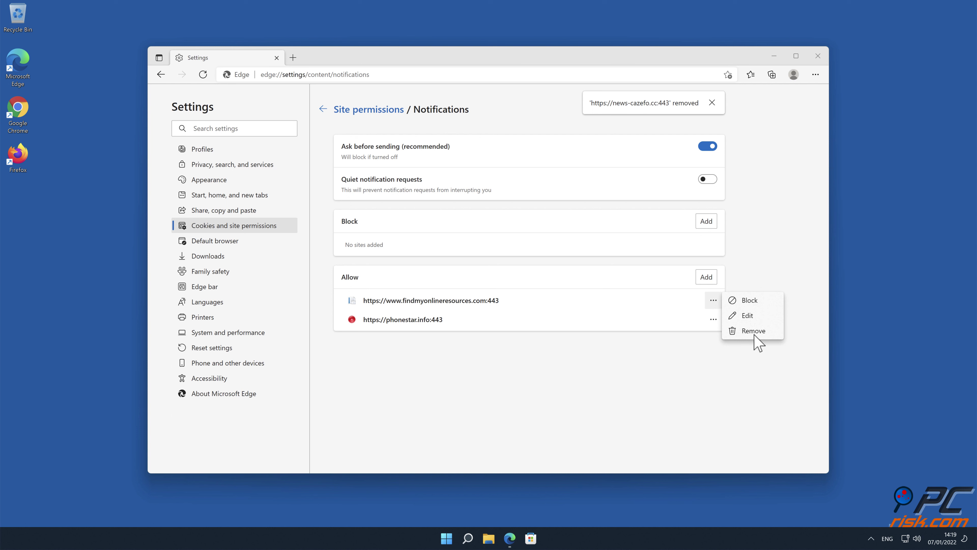
pyautogui.click(754, 332)
pyautogui.click(714, 301)
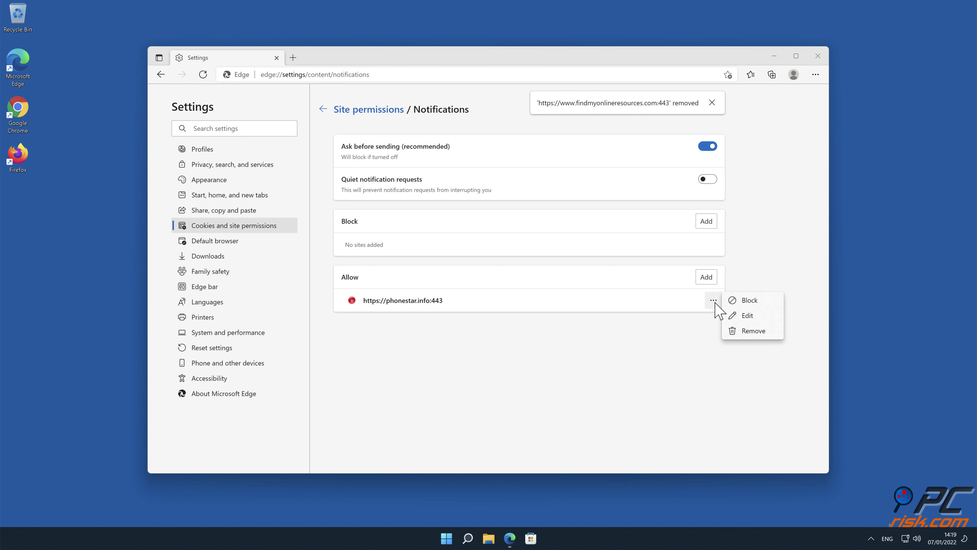
pyautogui.click(747, 330)
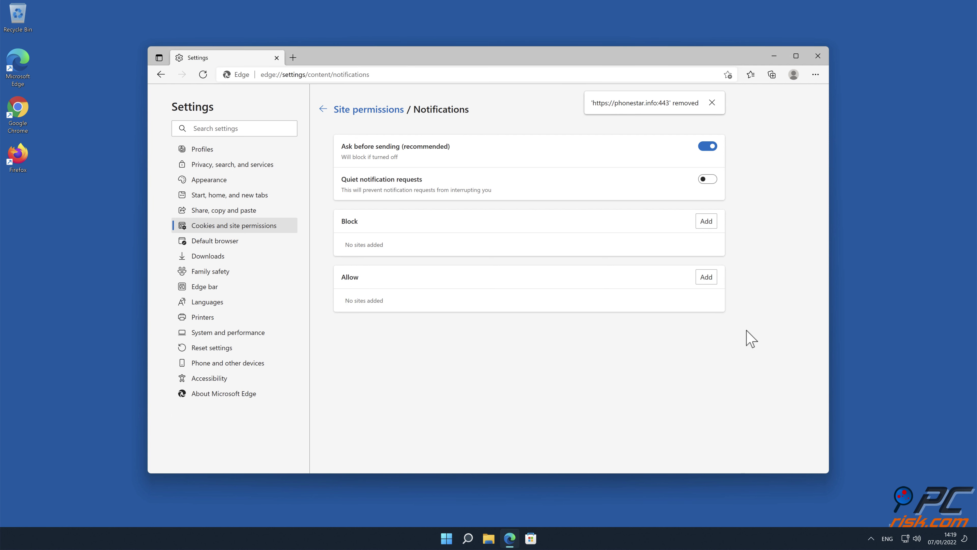
pyautogui.click(818, 55)
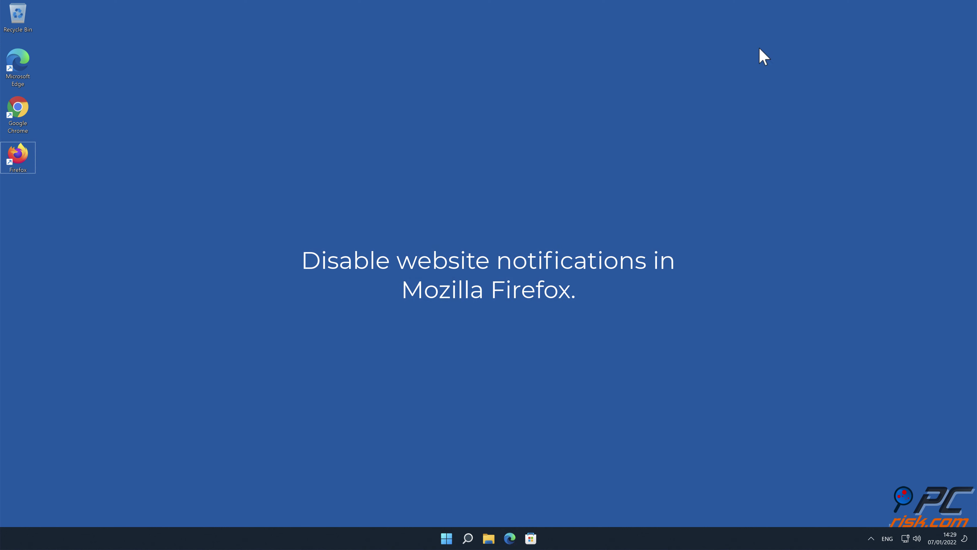
# Launch Firefox and go to its Settings page's Privacy & Security section.
pyautogui.doubleClick(17, 154)
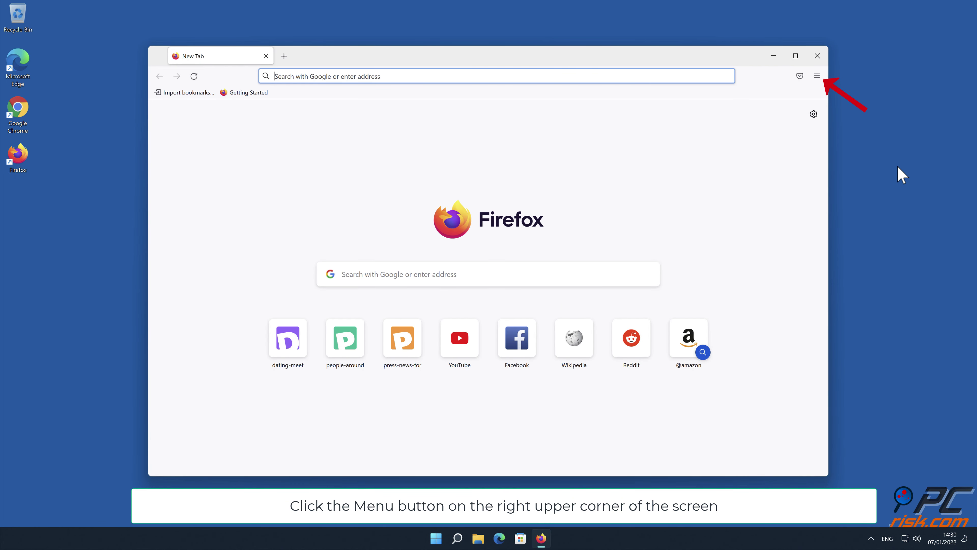
pyautogui.click(816, 76)
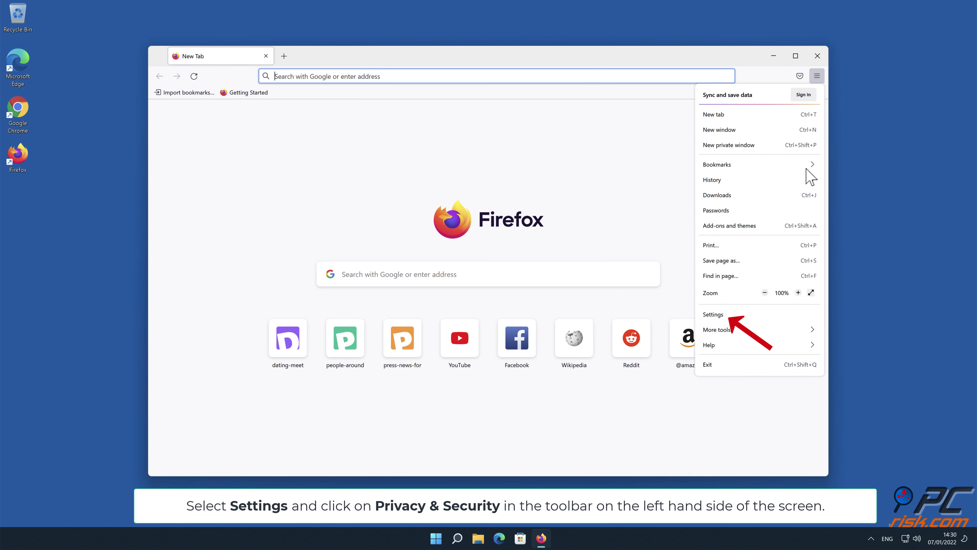
pyautogui.click(764, 315)
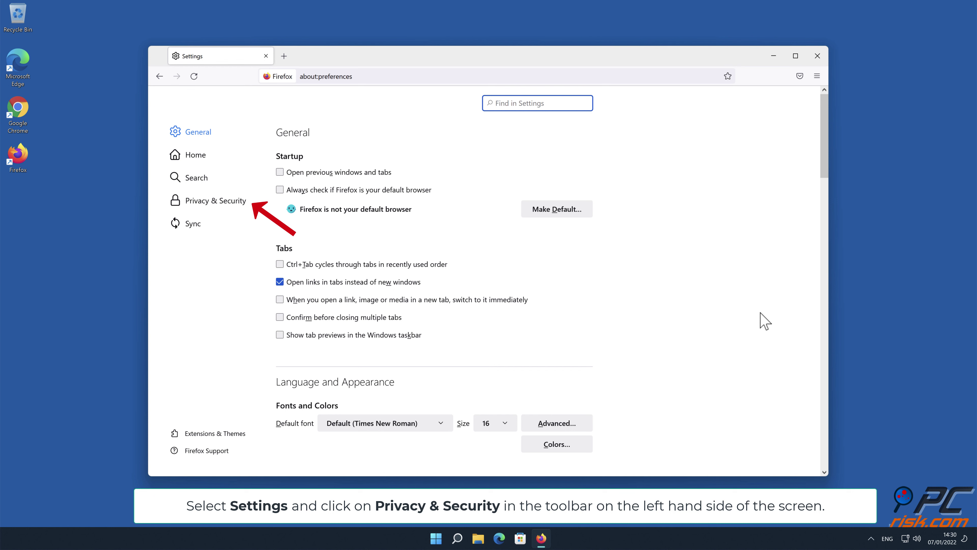
pyautogui.click(231, 202)
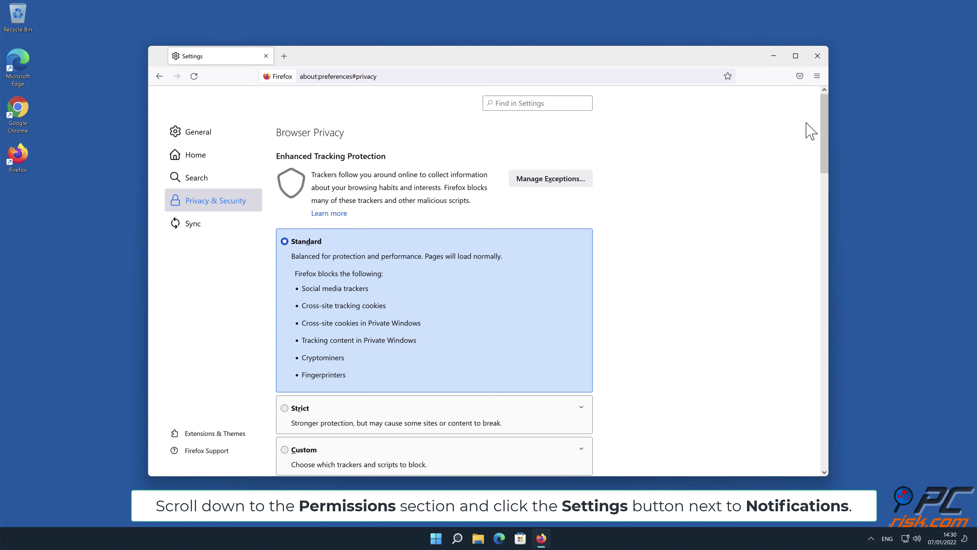
# Scroll down to Permissions and open the Notifications settings list.
pyautogui.moveTo(823, 131); pyautogui.dragTo(827, 318)
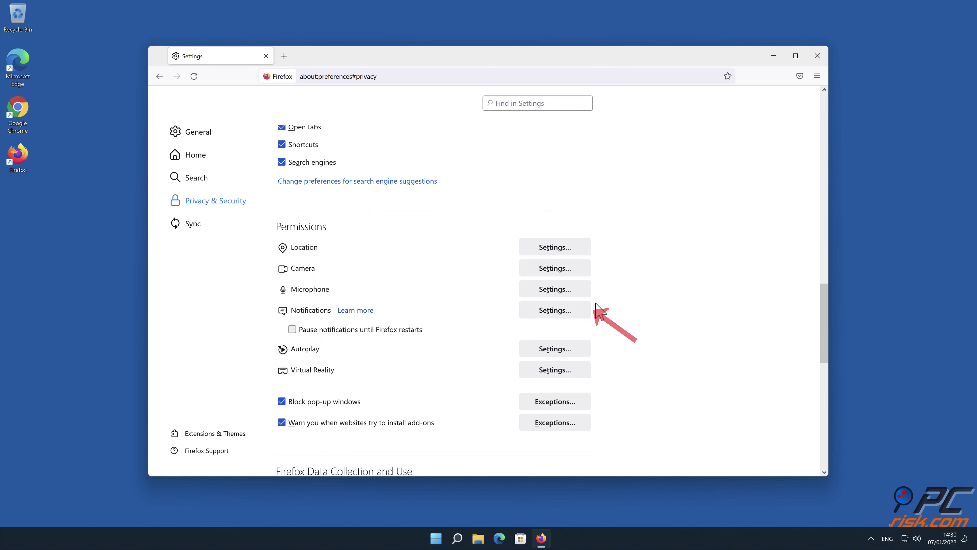
pyautogui.click(579, 312)
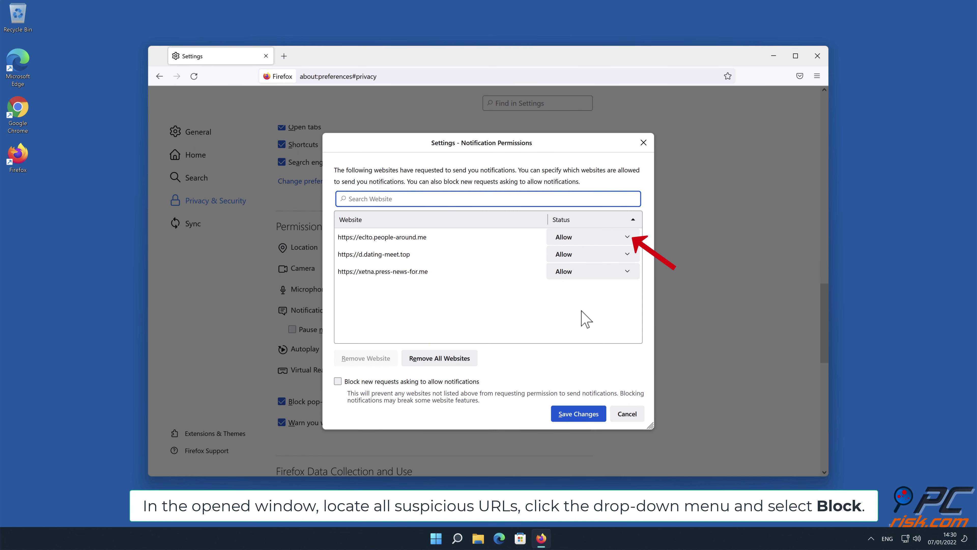
# Change eclto.people-around.me's notification status from Allow to Block.
pyautogui.click(626, 237)
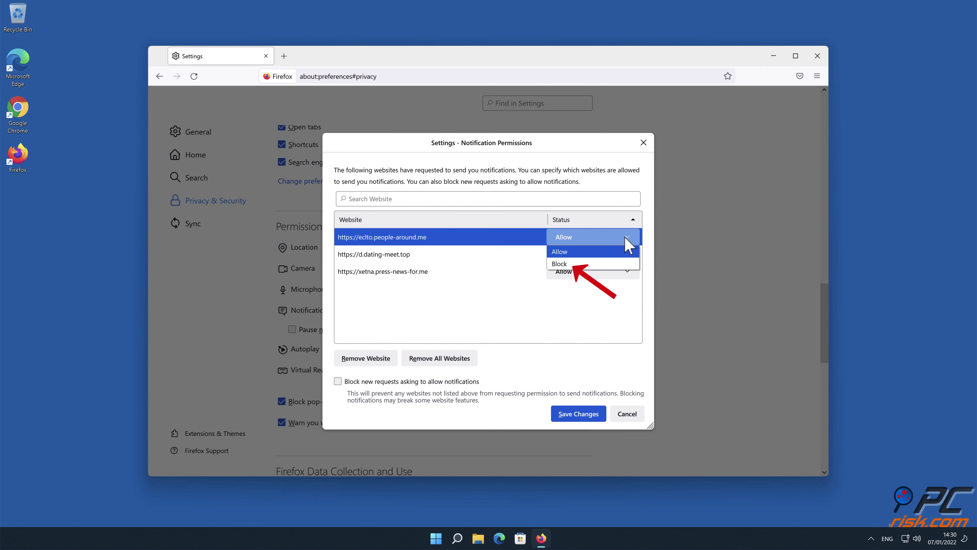
pyautogui.click(616, 264)
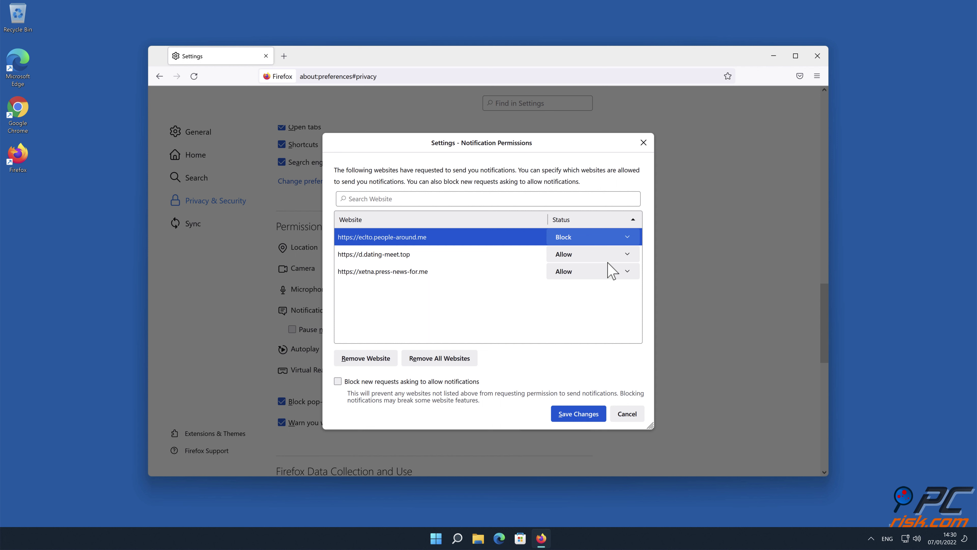